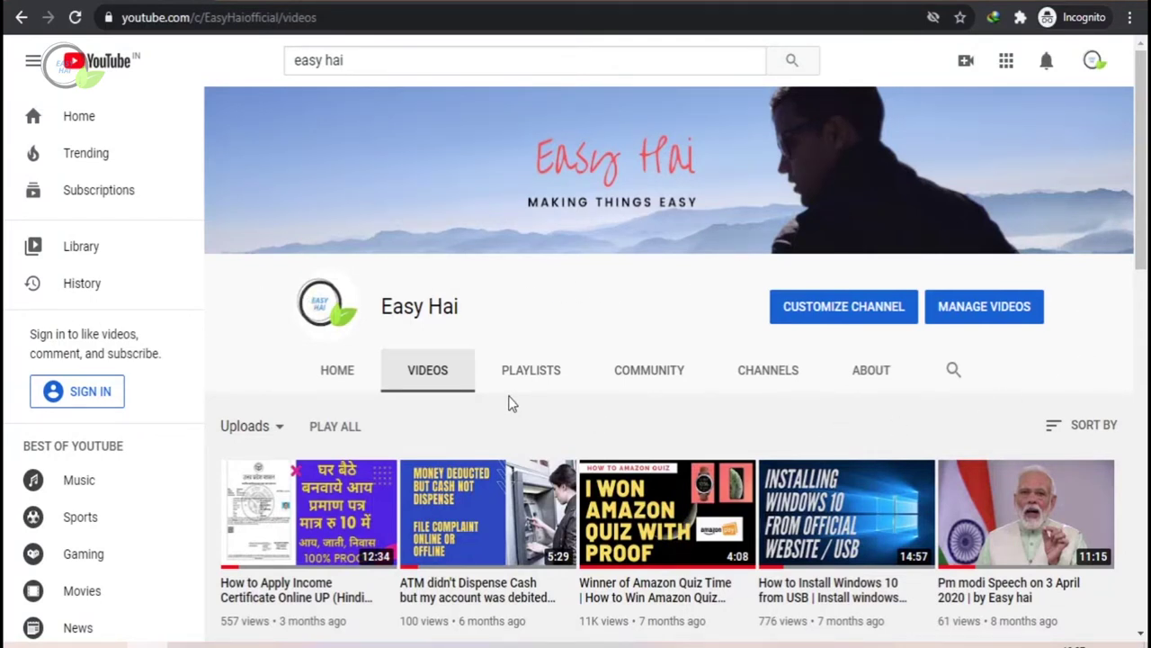
# Step: Browse the uploaded videos of the Easy Hai channel and return to the channel's home page
pyautogui.scroll(-1, 950, 412)
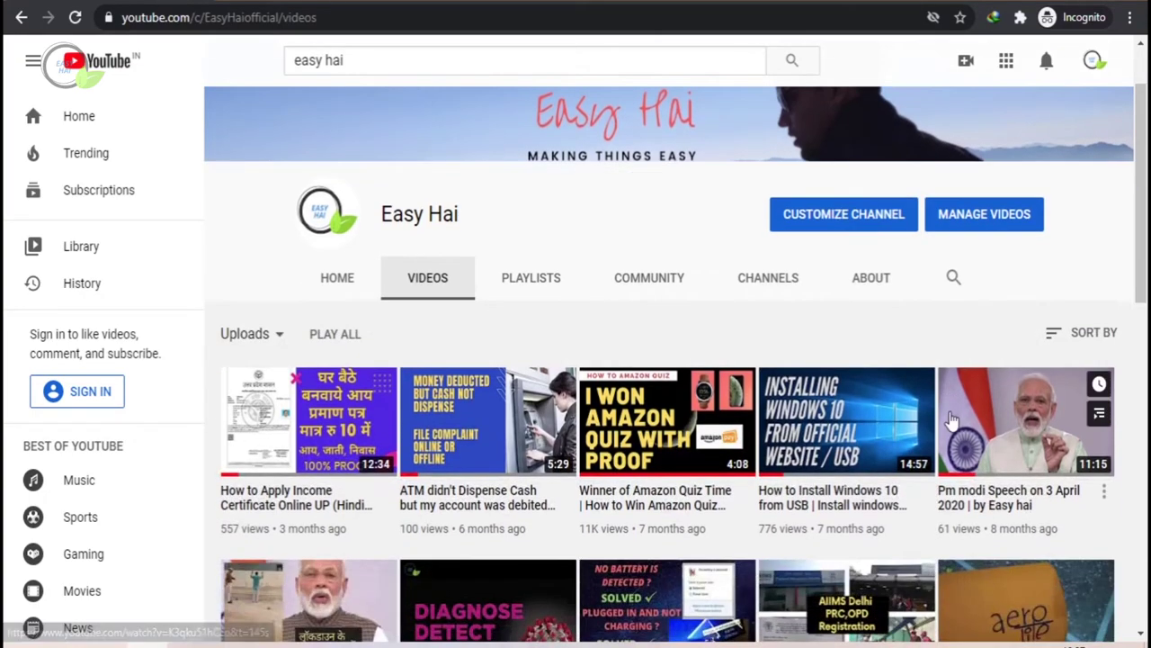
pyautogui.scroll(-2, 950, 419)
pyautogui.scroll(-1, 950, 419)
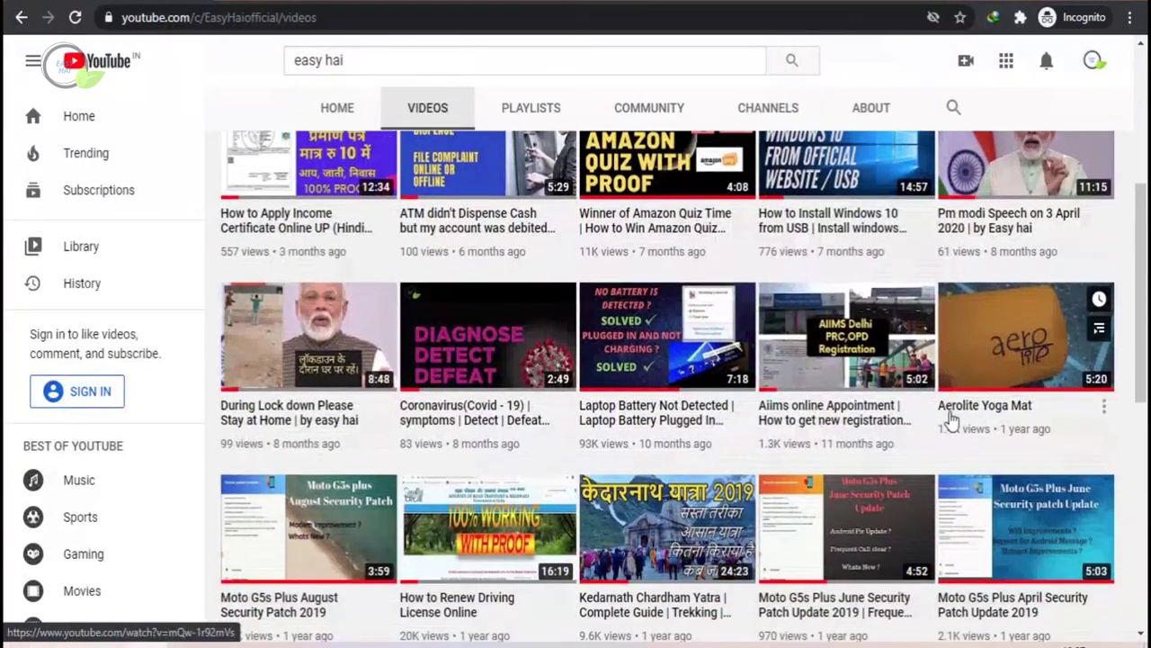
pyautogui.scroll(-2, 950, 419)
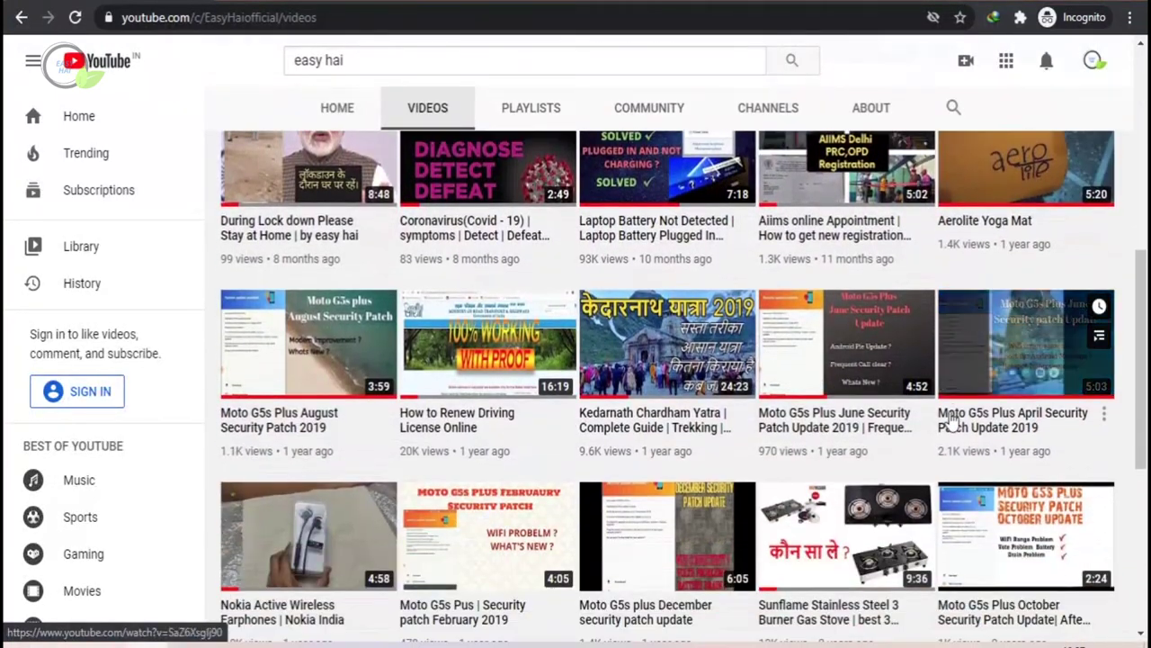
pyautogui.scroll(-1, 951, 419)
pyautogui.scroll(-4, 952, 418)
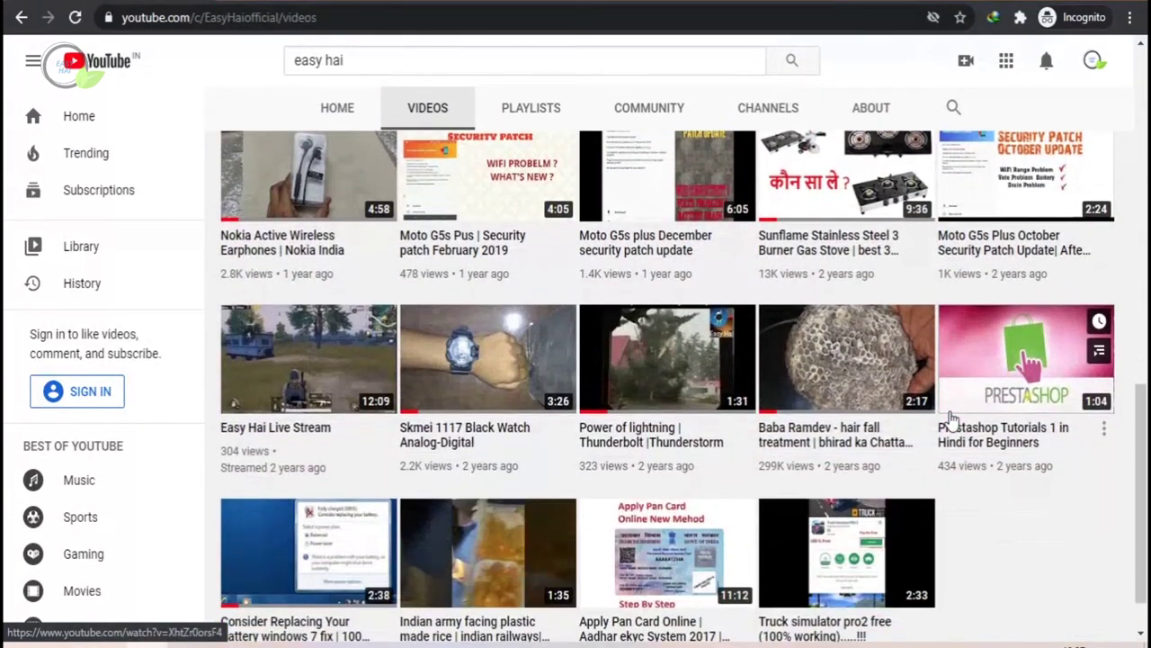
pyautogui.scroll(7, 1009, 486)
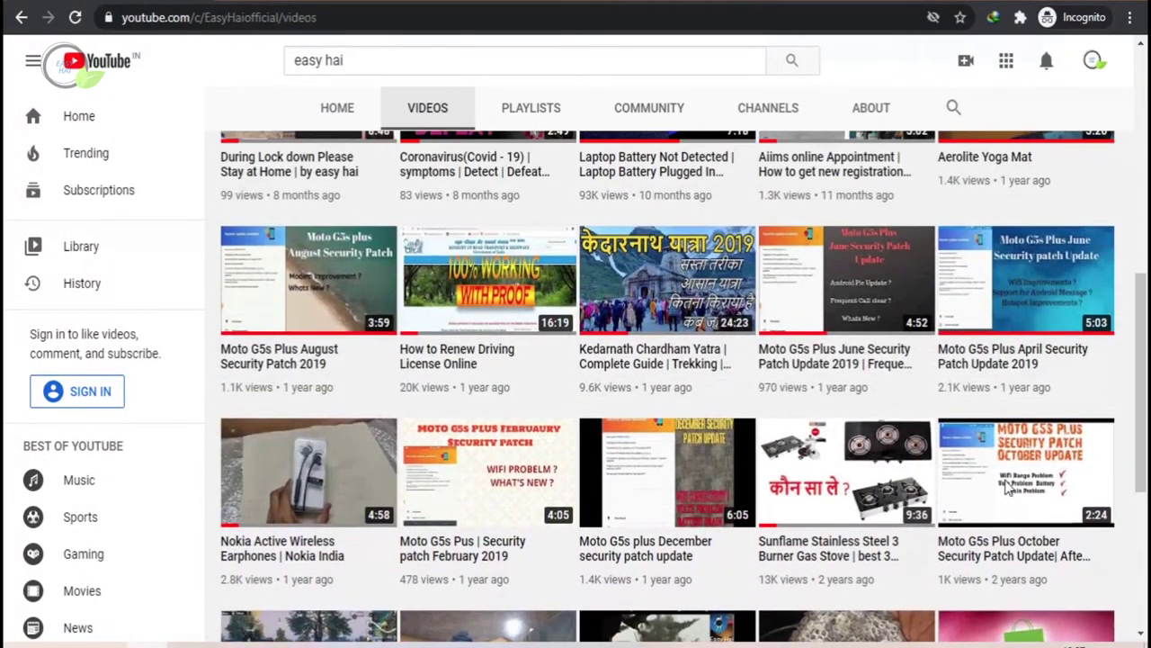
pyautogui.scroll(5, 1008, 489)
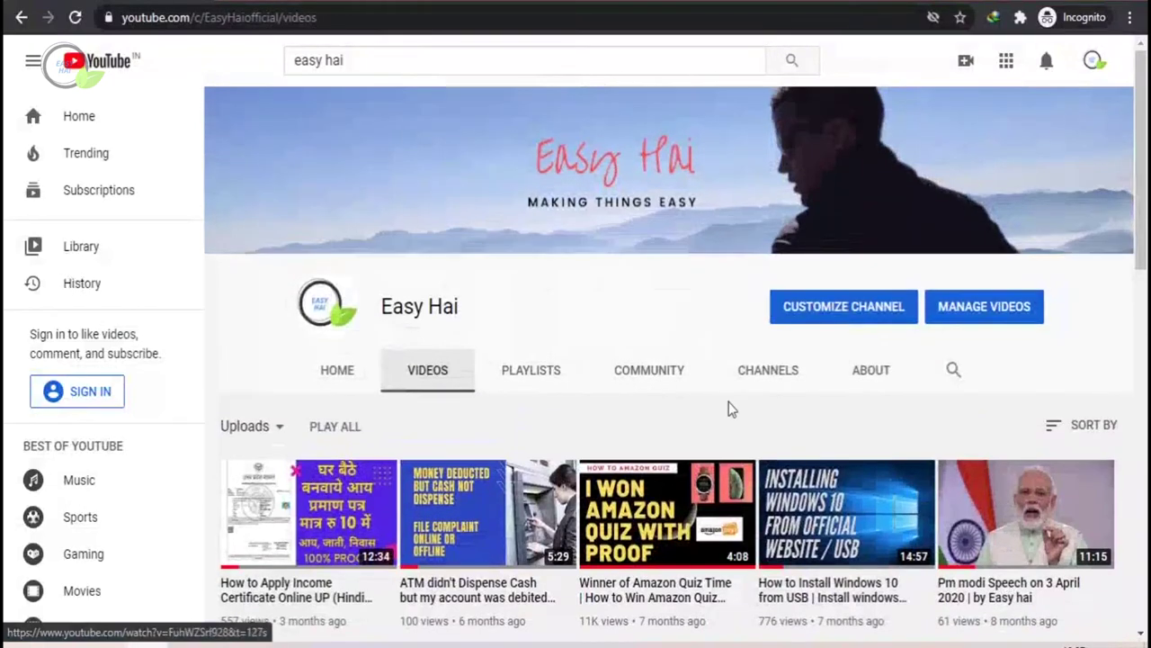
pyautogui.click(338, 377)
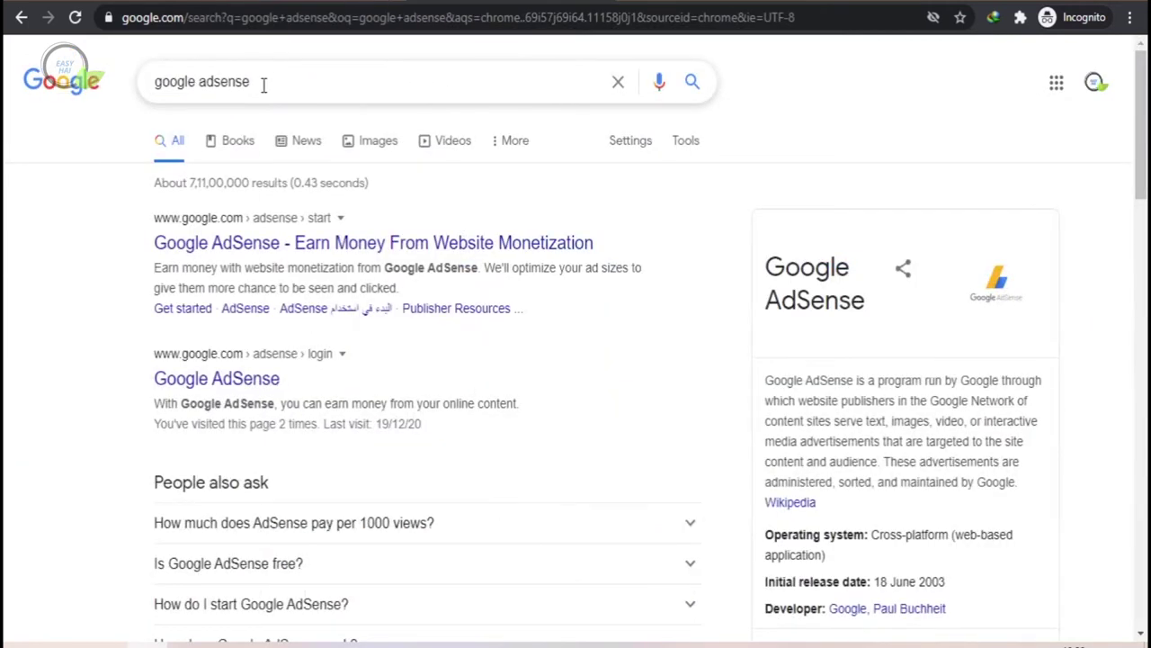
# Step: Open the Google AdSense login result from the "google adsense" search and go to the account's Payments page
pyautogui.moveTo(264, 82); pyautogui.dragTo(122, 87)
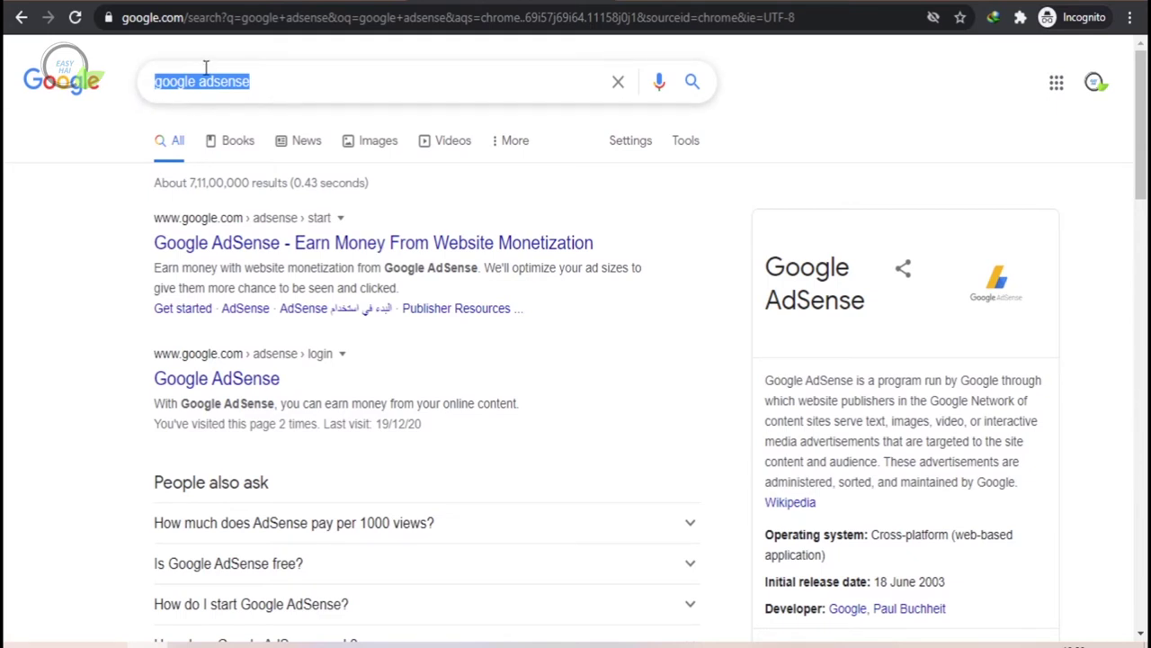
pyautogui.click(236, 386)
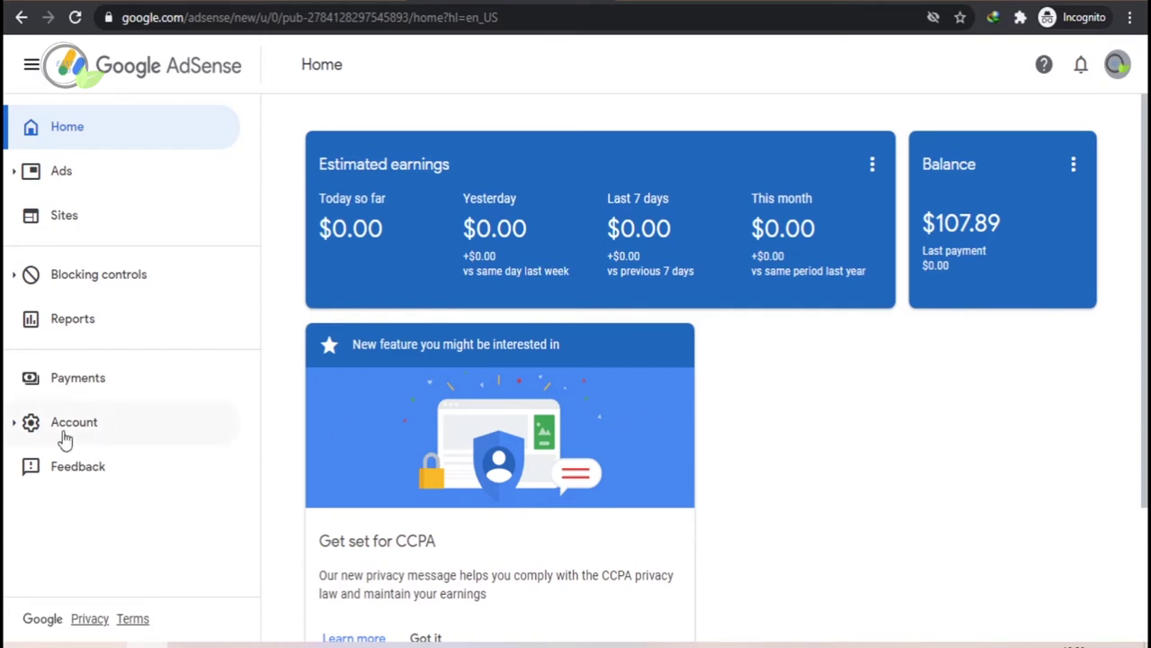
pyautogui.click(108, 378)
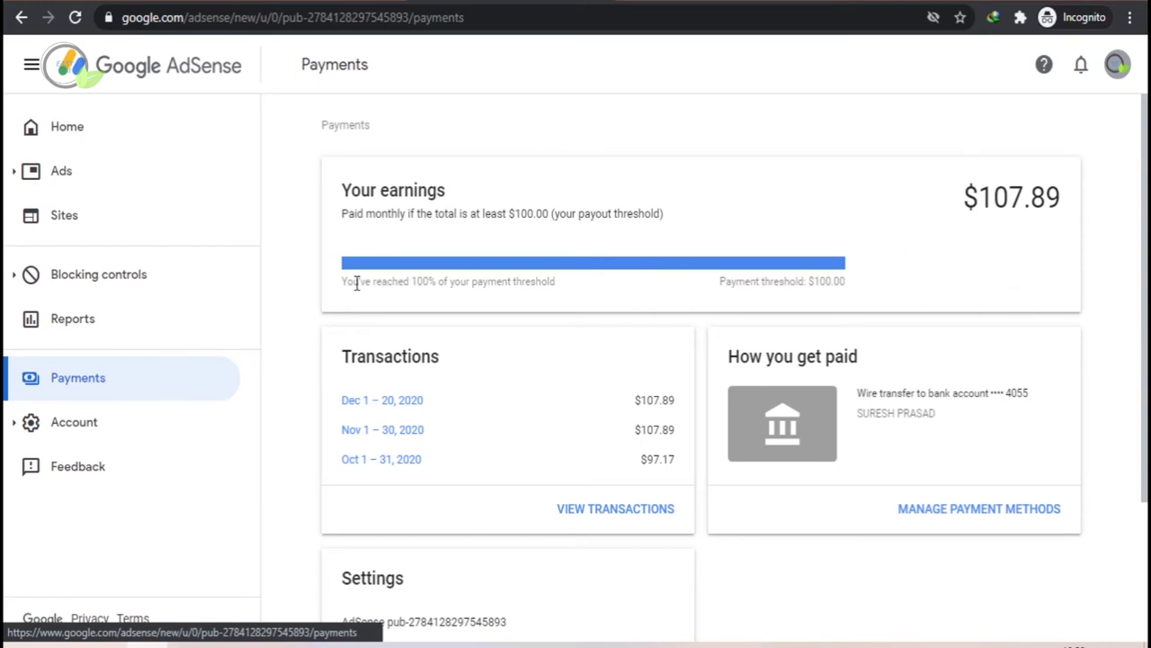
# Step: Review the payout threshold notes, transactions, payment method and settings on the Payments page
pyautogui.moveTo(375, 213); pyautogui.dragTo(676, 218)
pyautogui.moveTo(361, 281); pyautogui.dragTo(570, 285)
pyautogui.click(1002, 282)
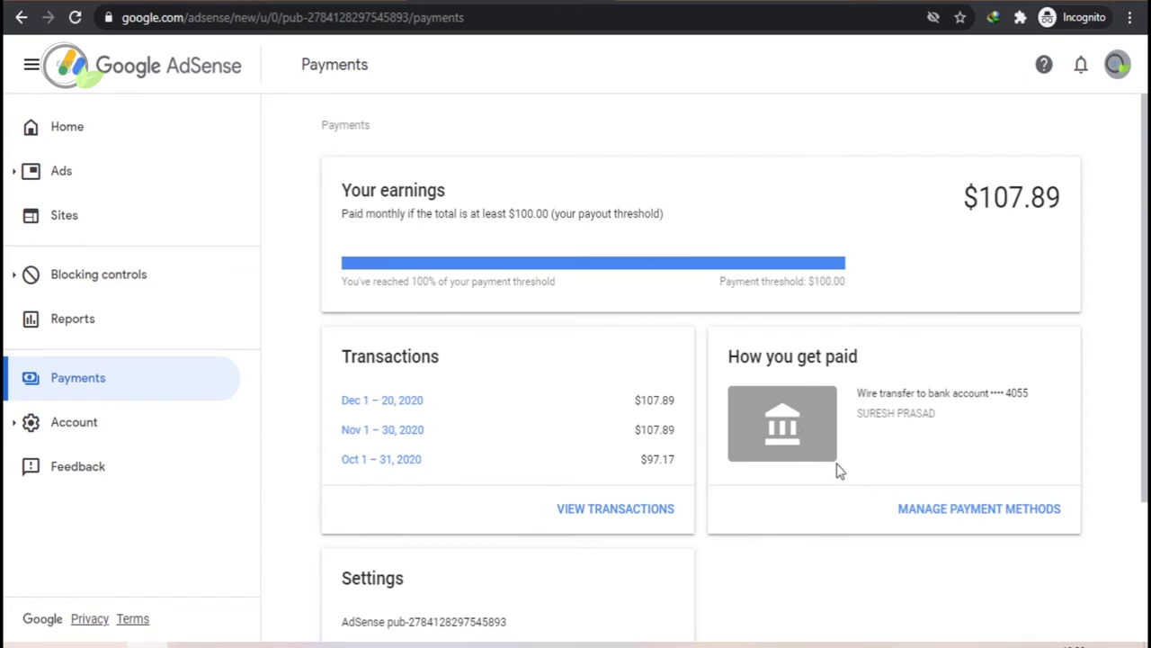
pyautogui.scroll(-1, 846, 431)
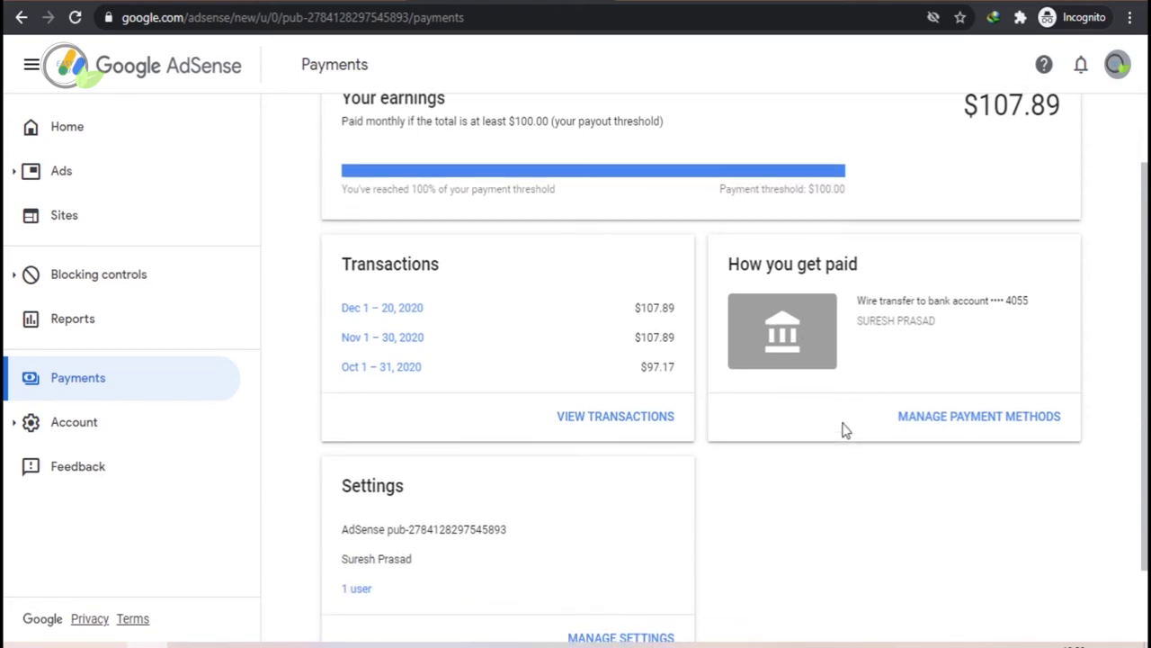
pyautogui.scroll(1, 846, 431)
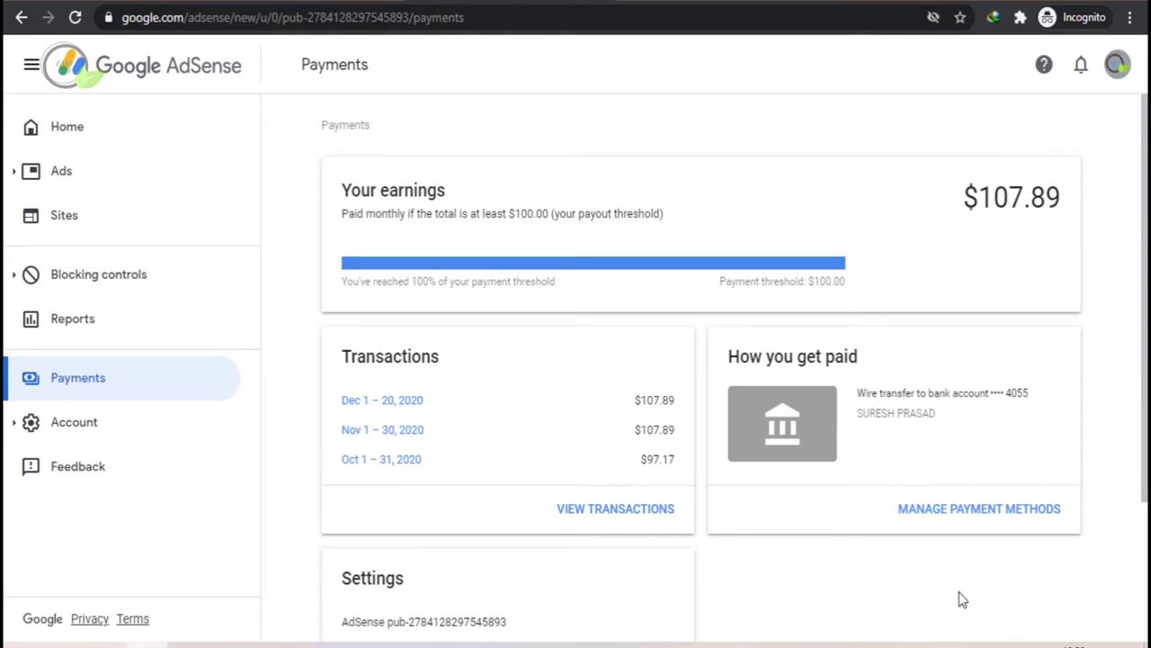
# Step: Open the payment methods management and bring up the form for adding new wire transfer details
pyautogui.click(920, 510)
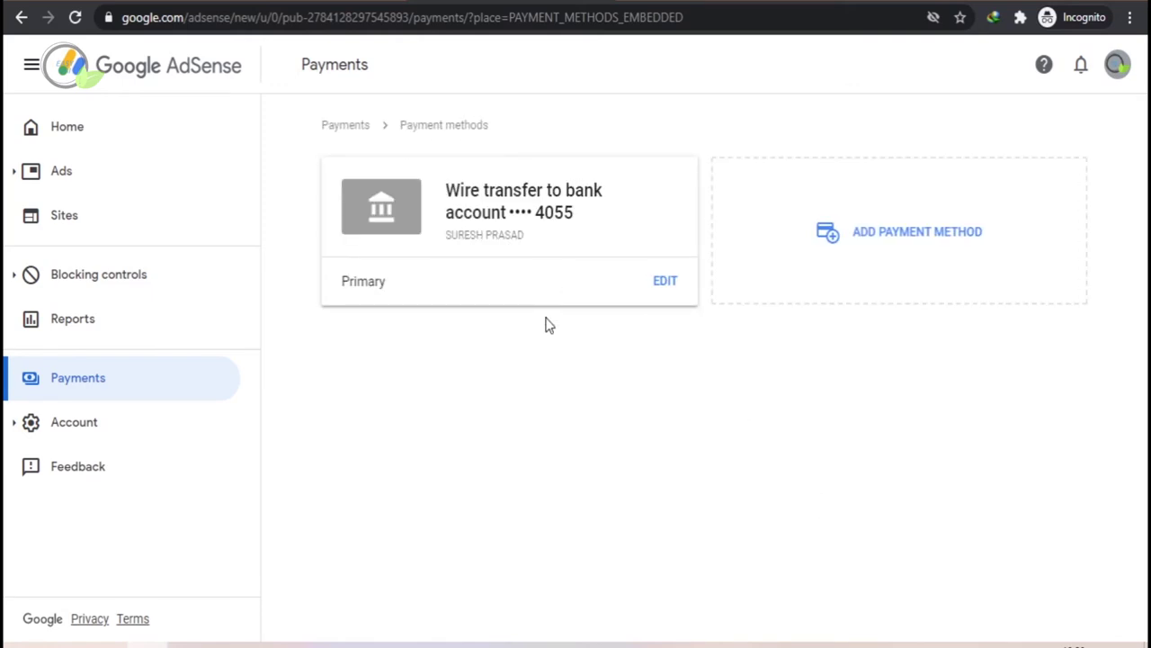
pyautogui.click(881, 276)
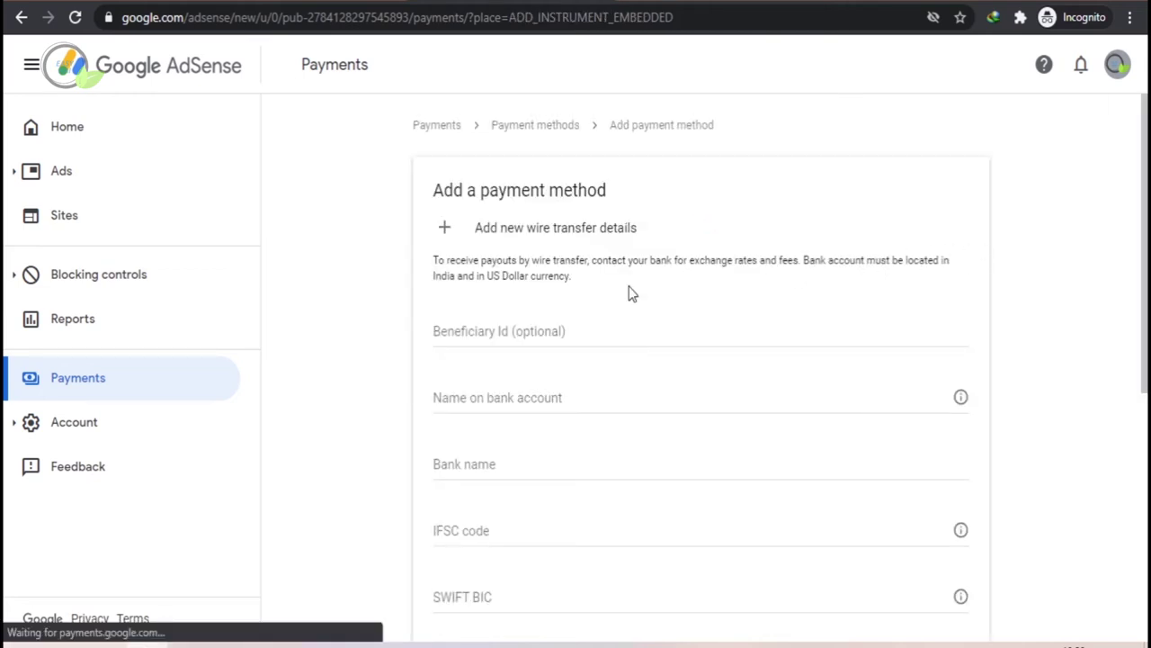
pyautogui.scroll(-4, 389, 322)
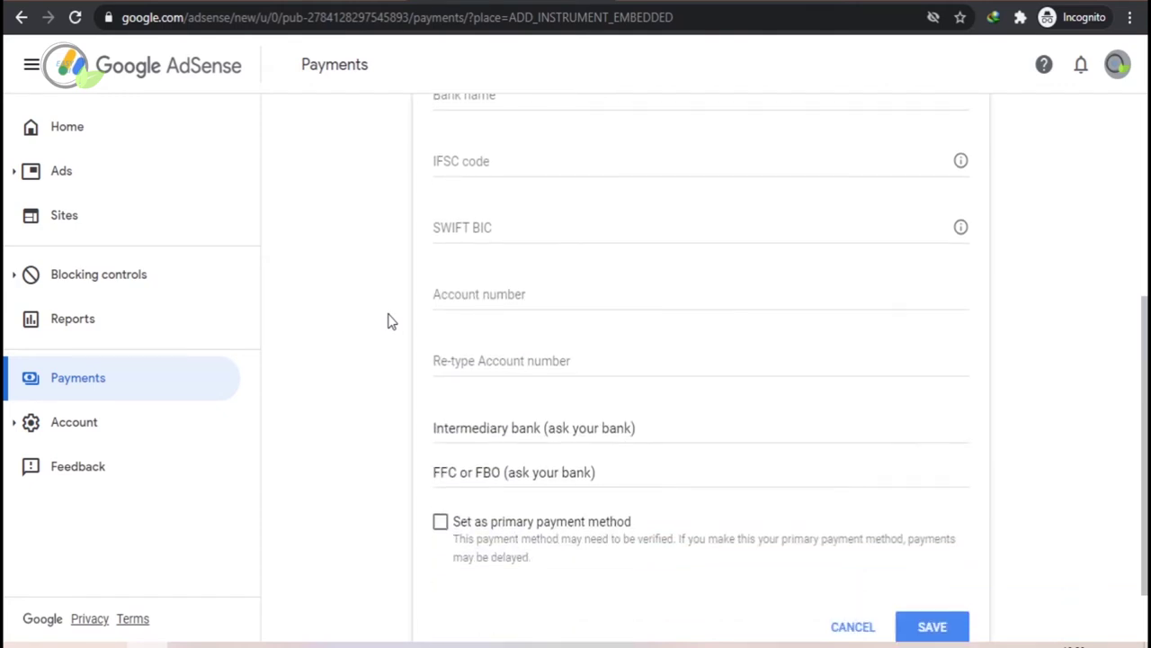
pyautogui.scroll(2, 392, 323)
pyautogui.scroll(1, 391, 323)
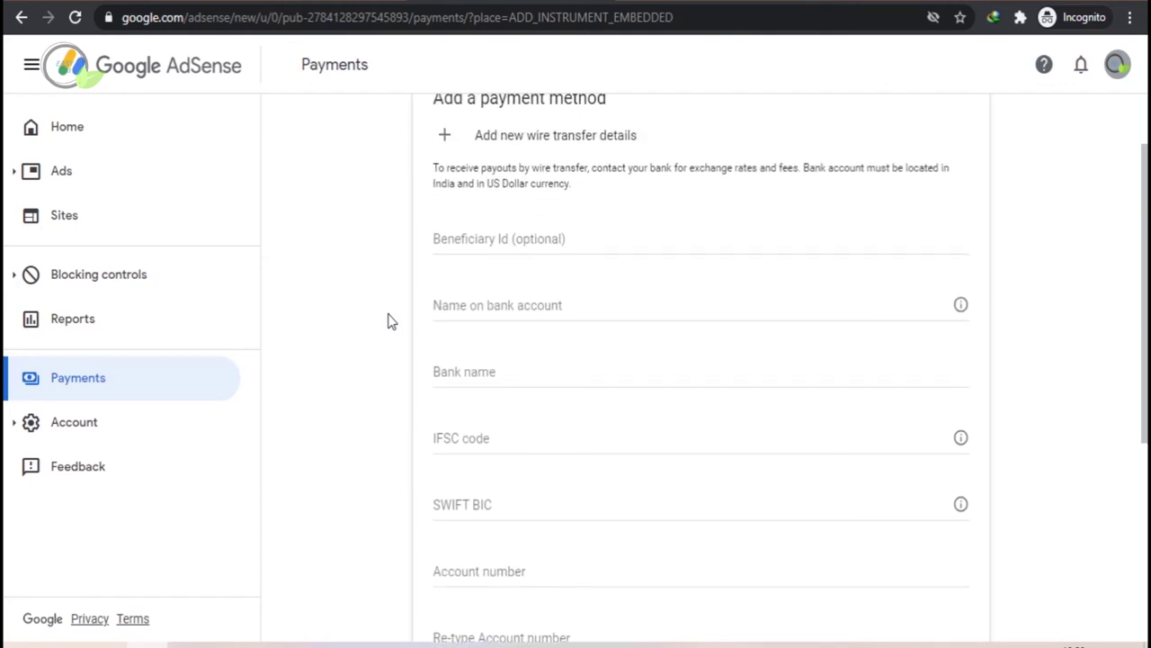
# Step: Examine the beneficiary ID, name on bank account, bank name and IFSC code fields, including the hint for the account holder's name
pyautogui.click(683, 242)
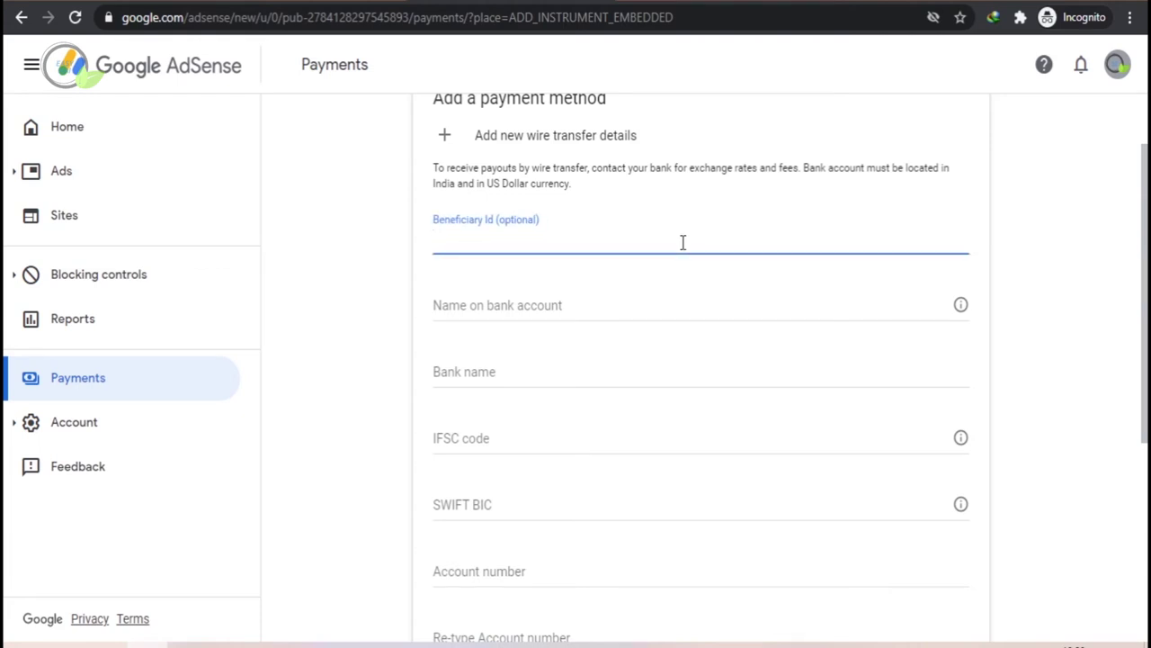
pyautogui.click(679, 304)
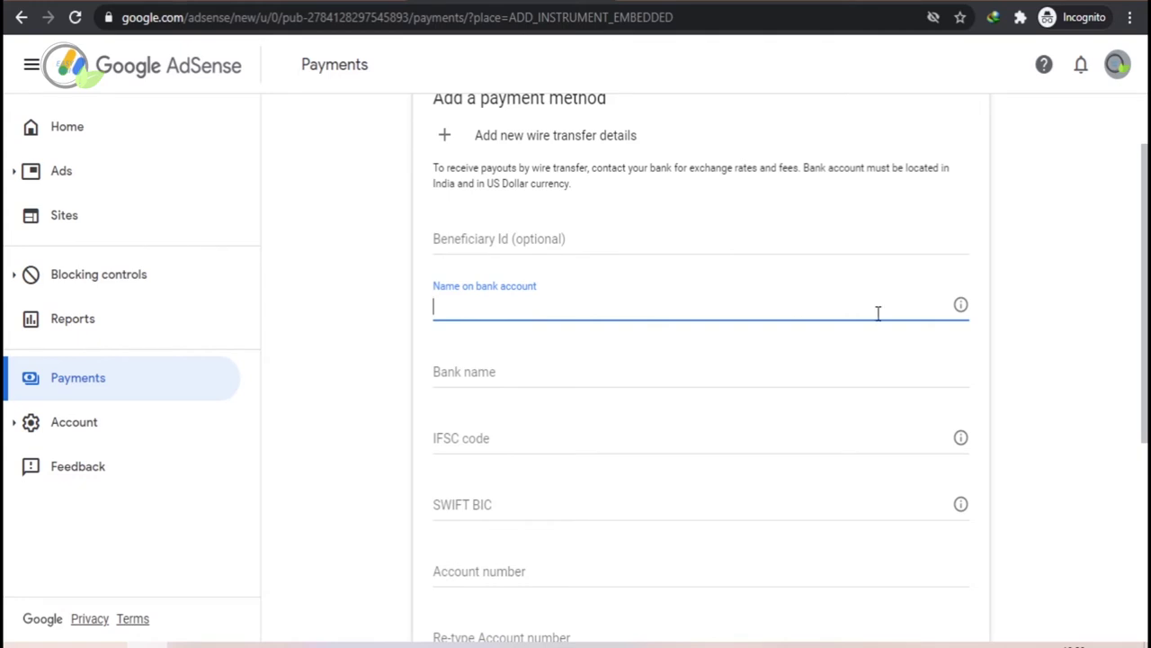
pyautogui.moveTo(960, 305)
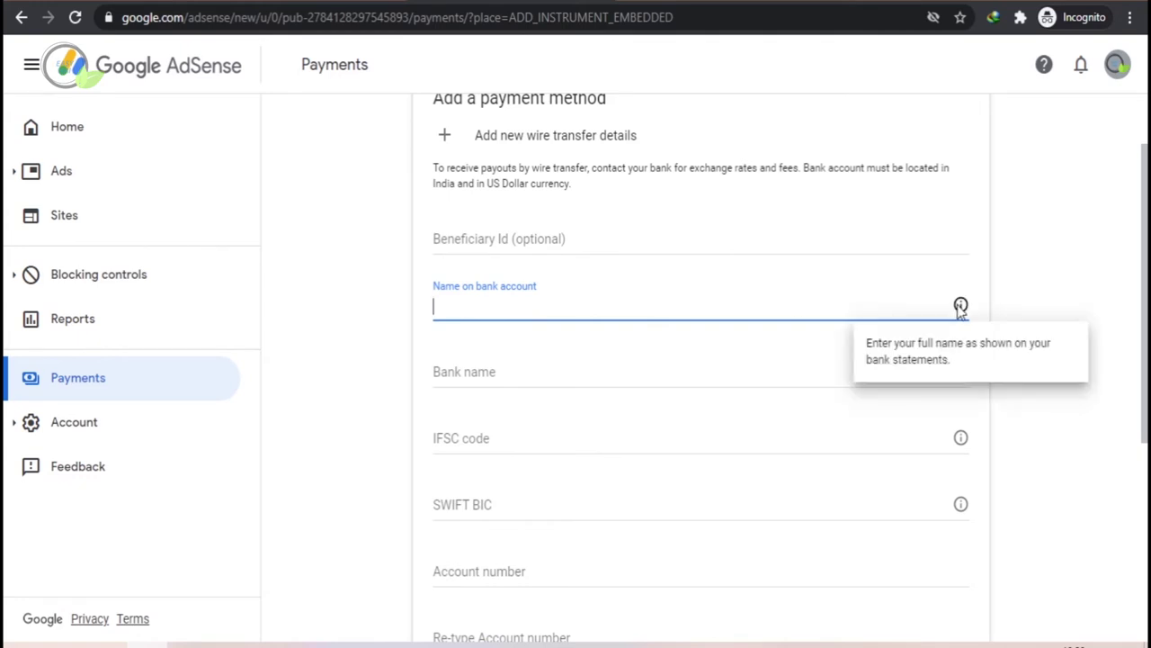
pyautogui.click(660, 377)
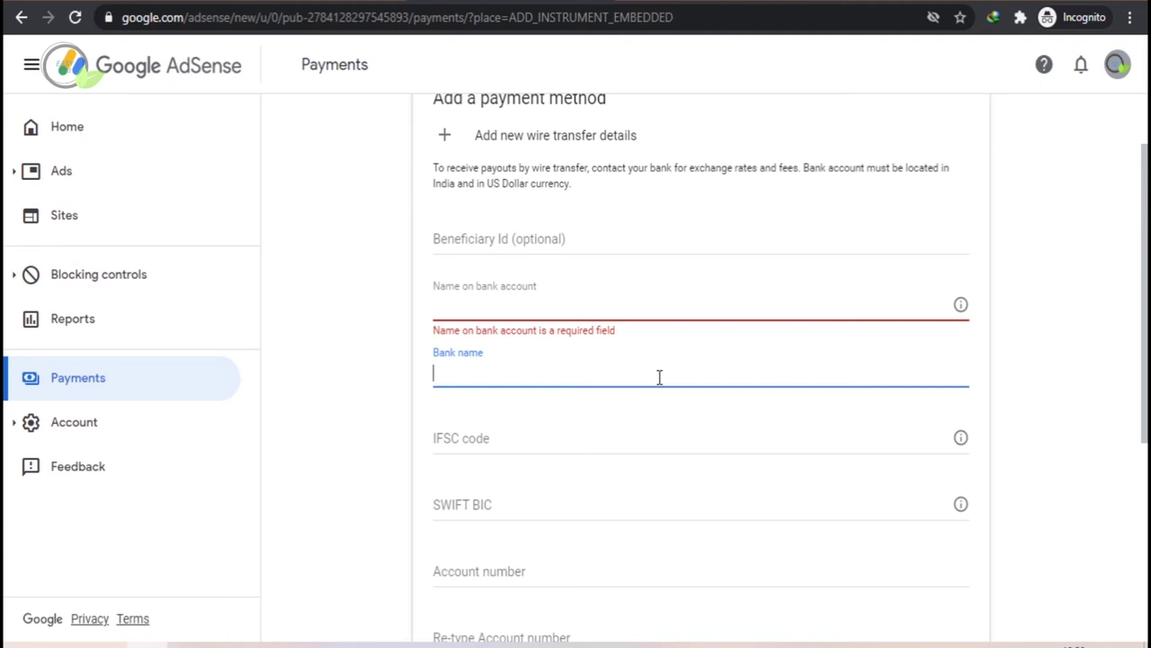
pyautogui.scroll(-1, 659, 377)
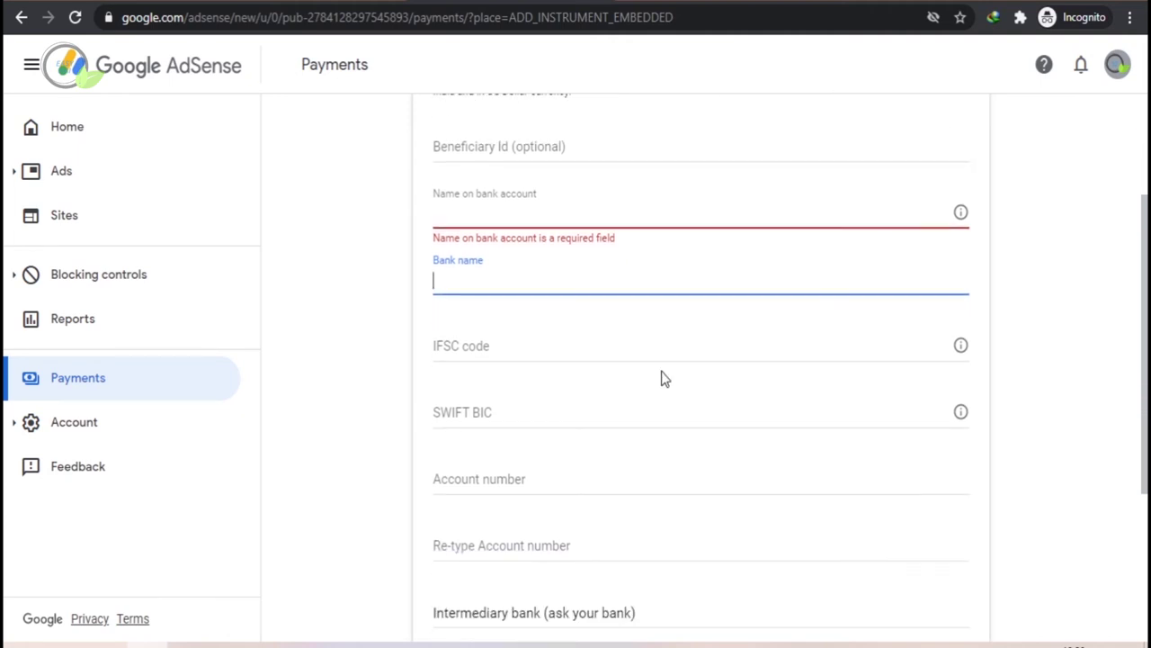
pyautogui.click(564, 346)
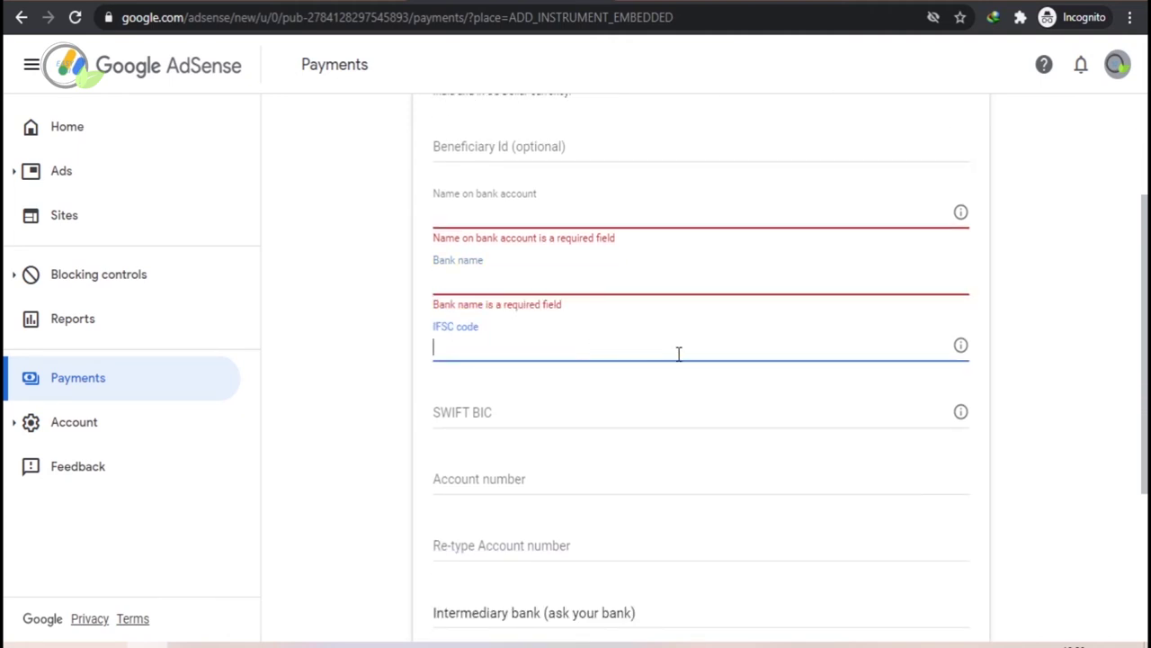
pyautogui.moveTo(958, 349)
pyautogui.scroll(-1, 598, 334)
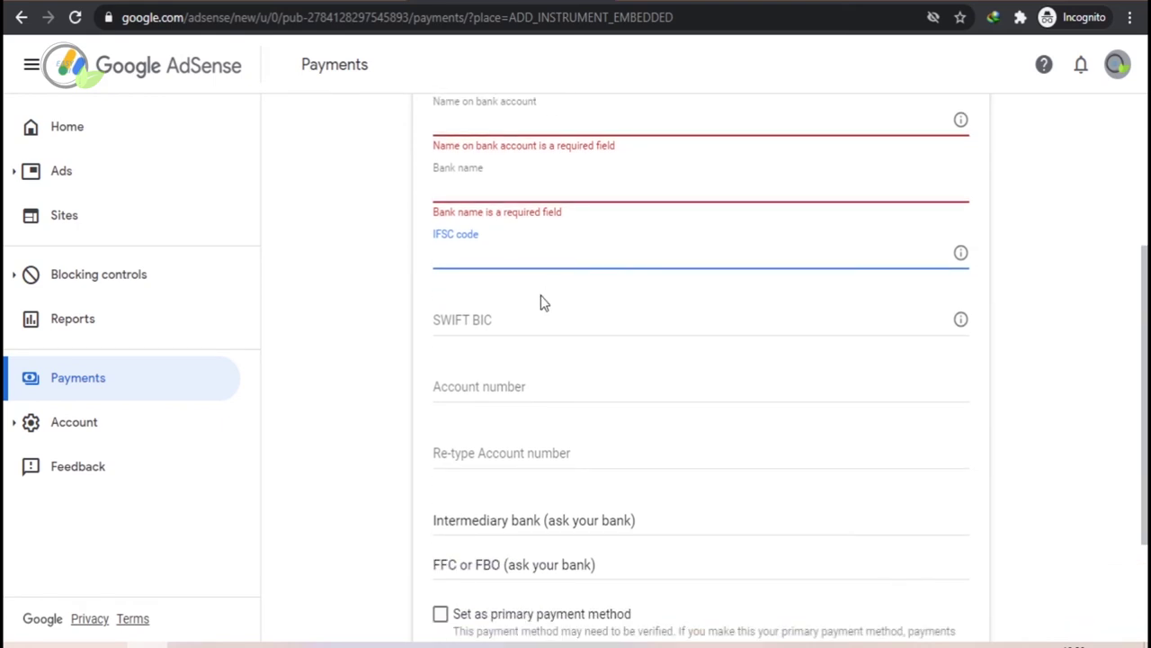
# Step: Check the SWIFT BIC, account number and remaining wire transfer fields, and try to save the blank form
pyautogui.click(531, 320)
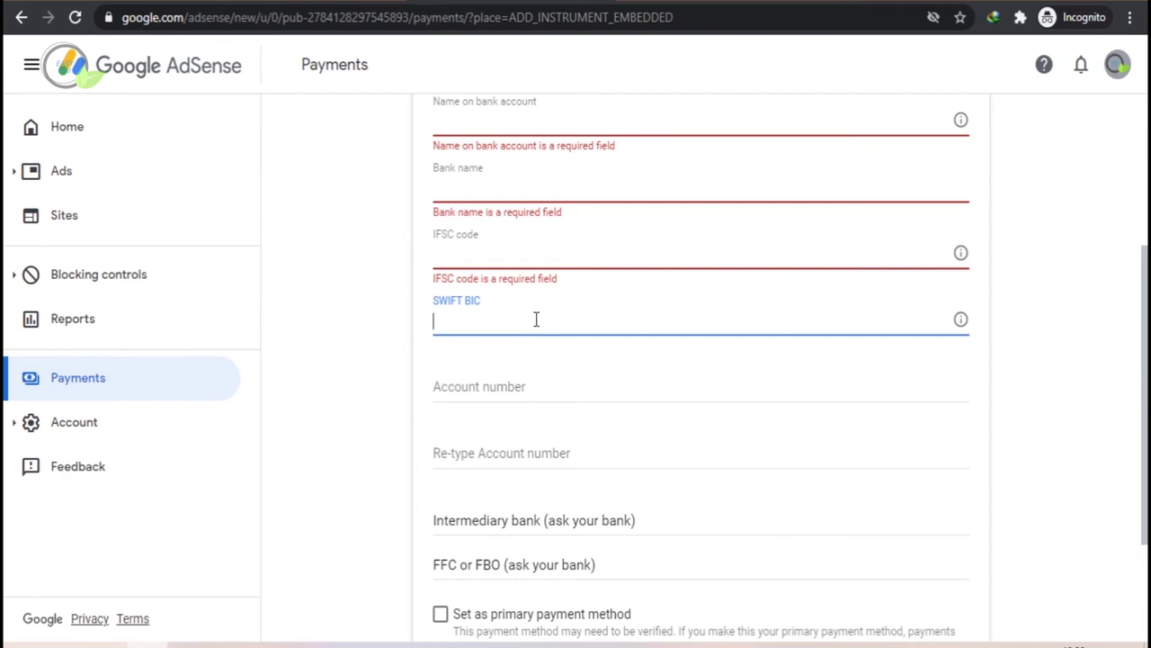
pyautogui.click(577, 386)
pyautogui.click(576, 457)
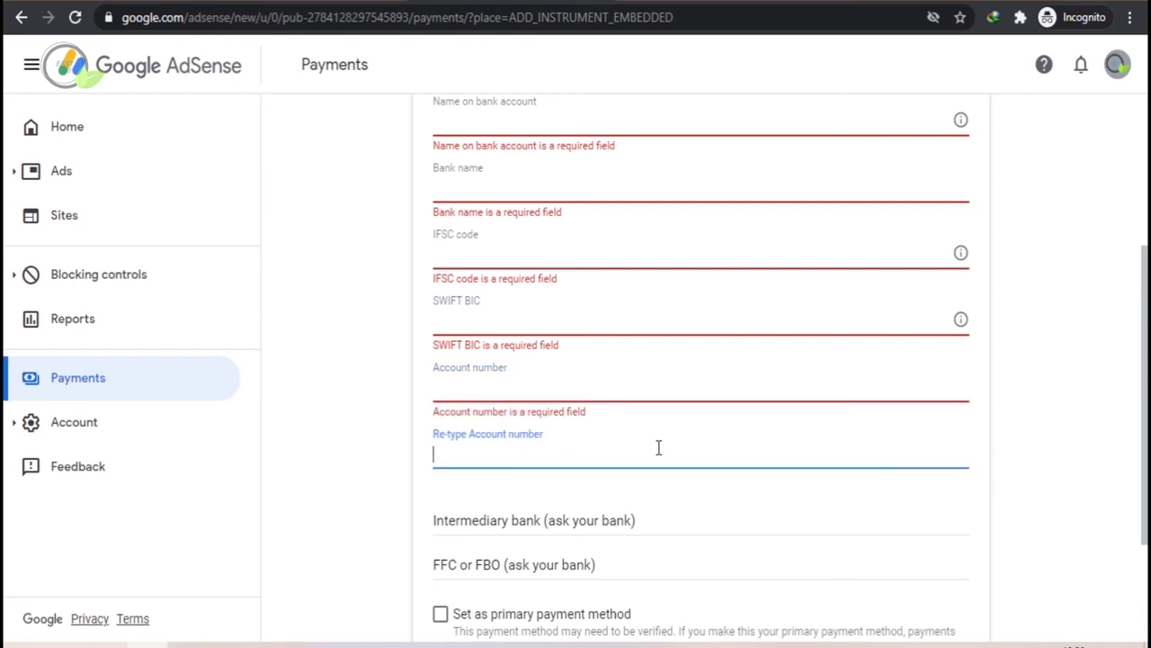
pyautogui.scroll(-2, 659, 447)
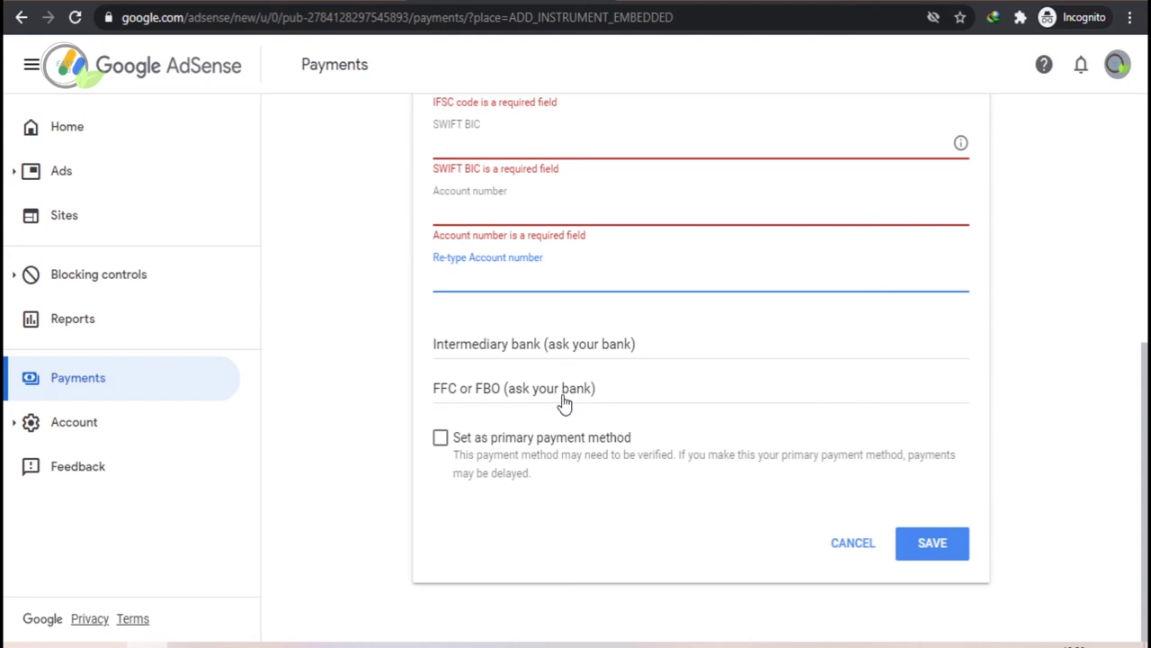
pyautogui.click(947, 550)
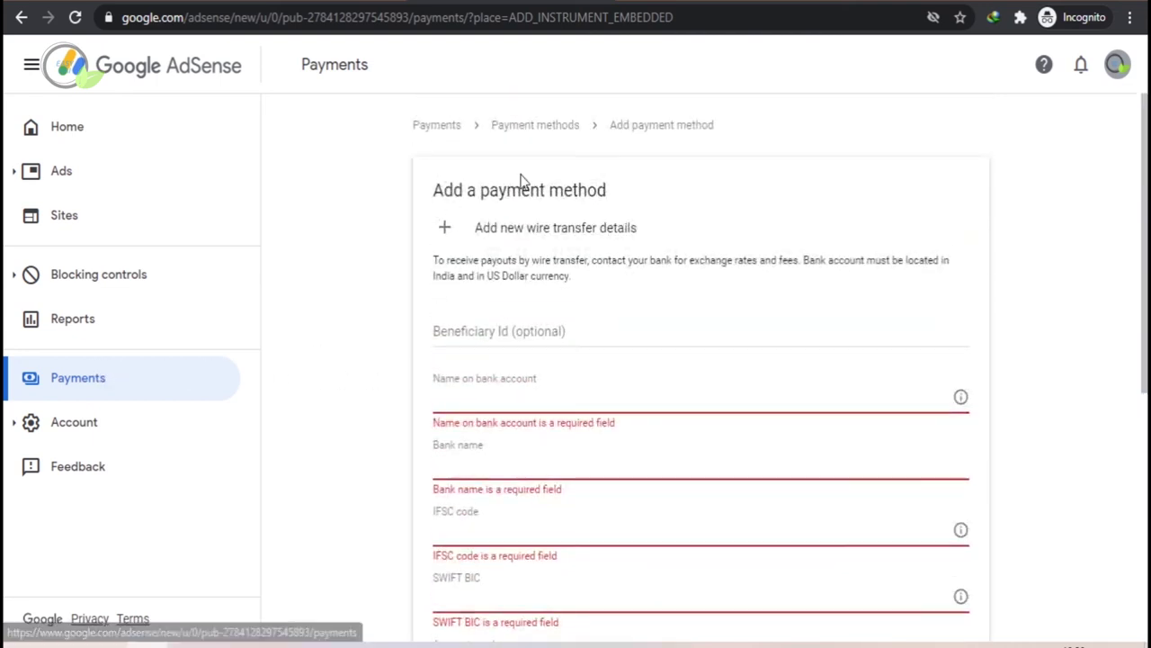
# Step: Leave the blank form for the payment methods overview and return to the AdSense home page
pyautogui.click(548, 125)
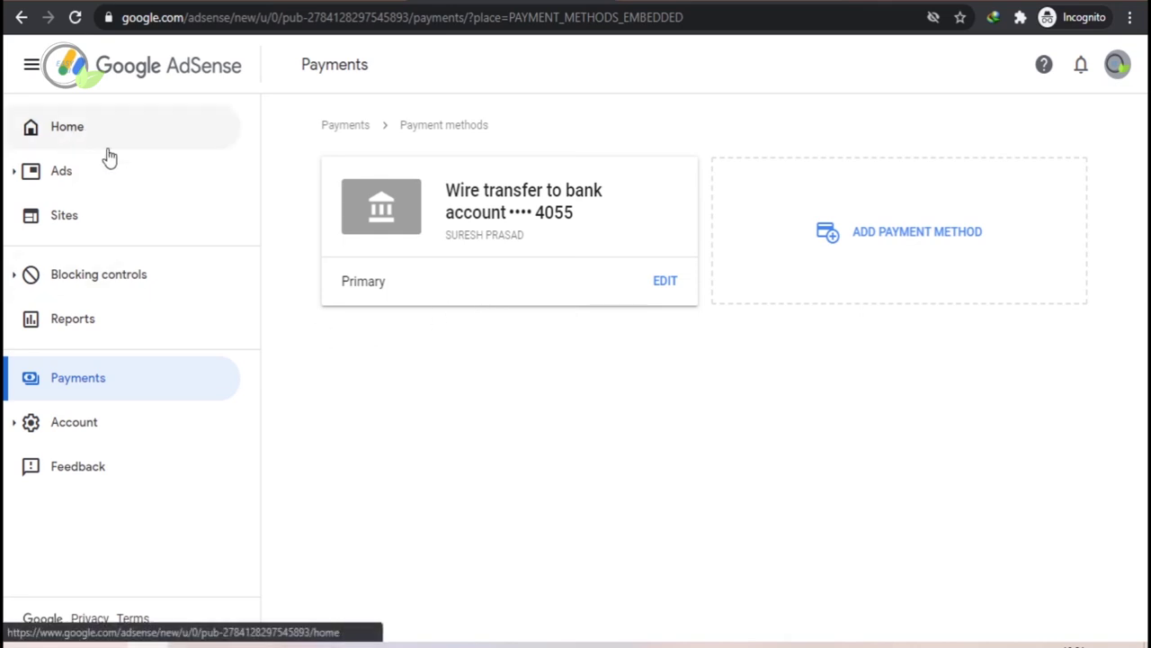
pyautogui.click(76, 135)
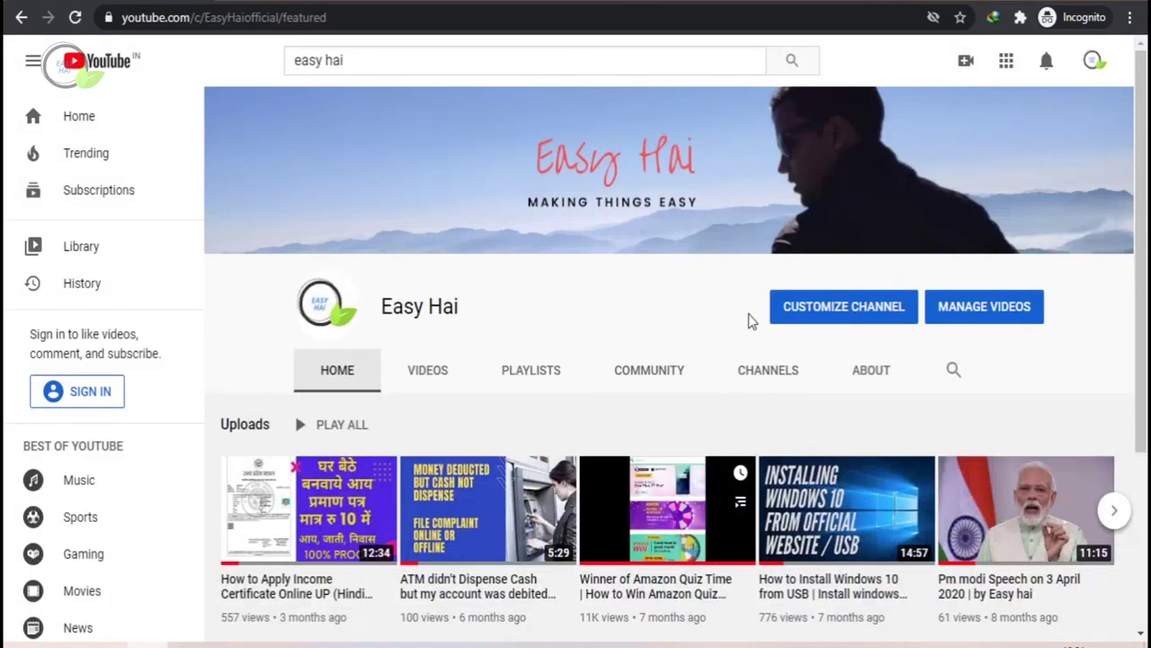
pyautogui.scroll(-1, 724, 523)
pyautogui.scroll(-1, 724, 522)
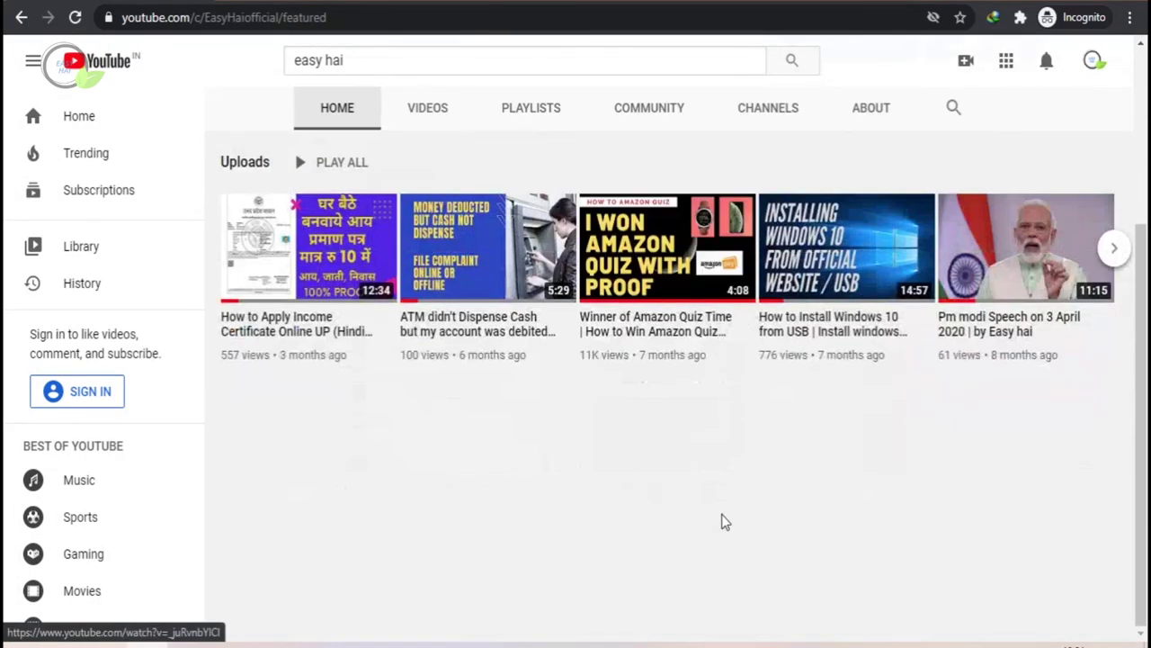